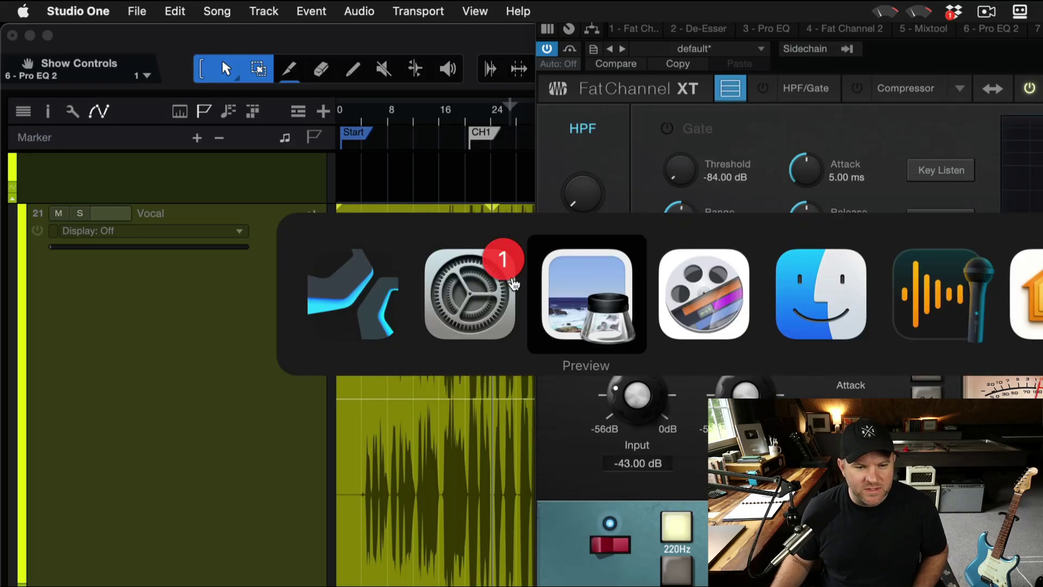
Bring forward the screenshot of the viewer's question and highlight its text.
{"action": "left_click", "coordinate": [115, 212]}
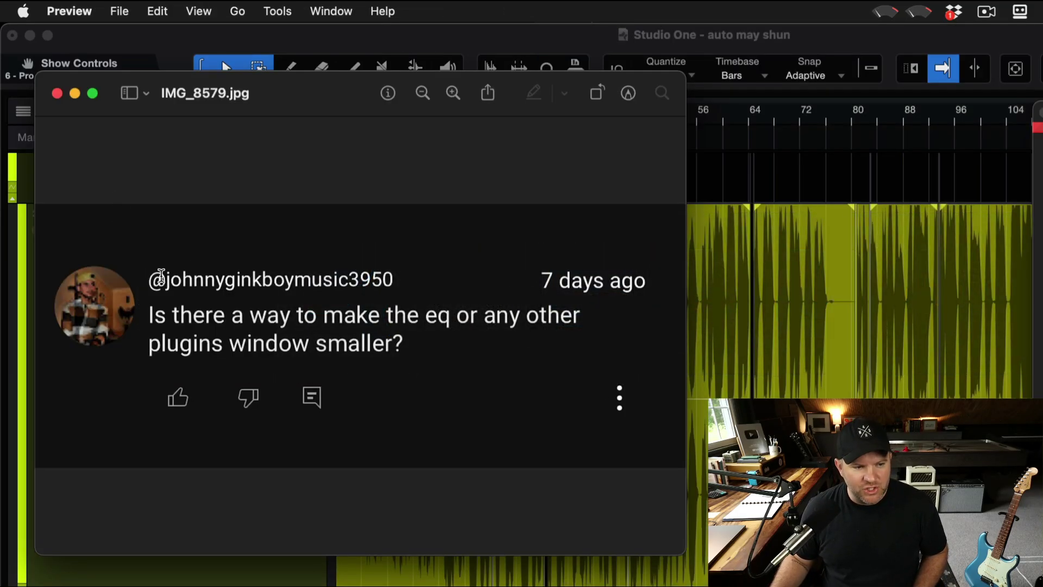
{"action": "left_click_drag", "start_coordinate": [146, 300], "coordinate": [682, 273]}
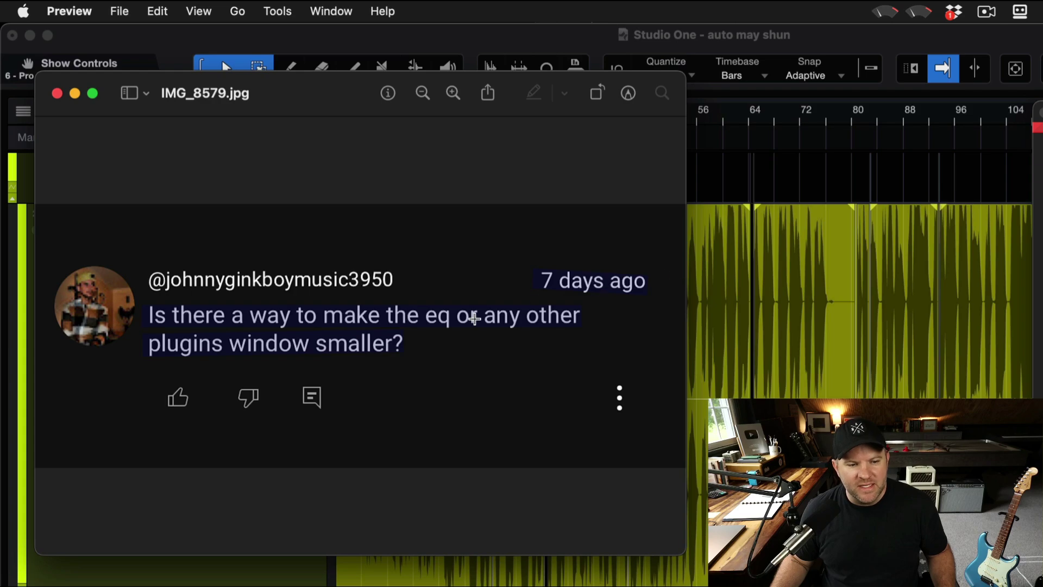
{"action": "left_click", "coordinate": [464, 335]}
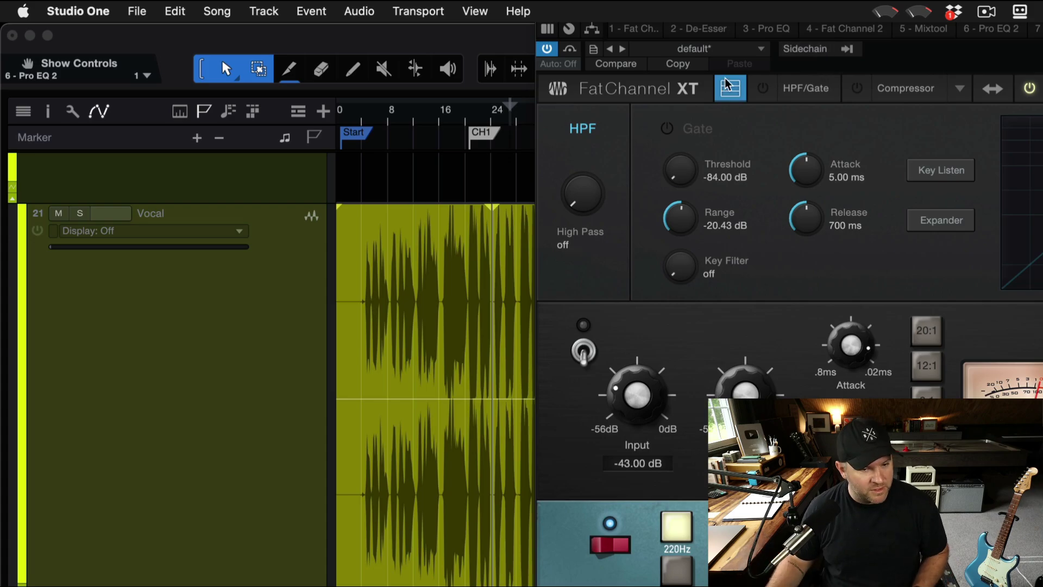
Look through the system display settings, then close that window.
{"action": "key", "text": "super+Tab"}
{"action": "key", "text": "super+Tab"}
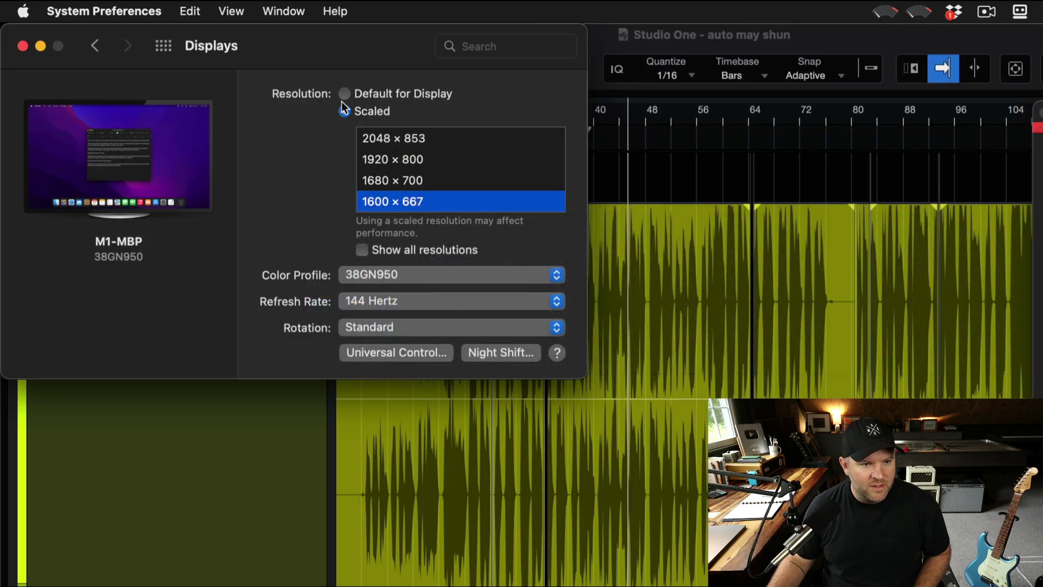
{"action": "left_click", "coordinate": [153, 46]}
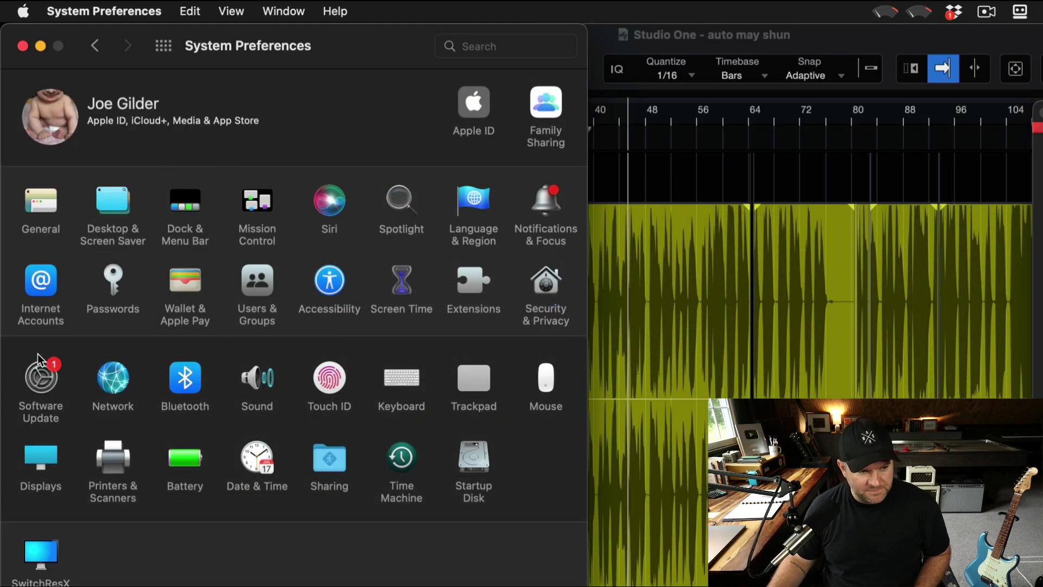
{"action": "left_click", "coordinate": [41, 439]}
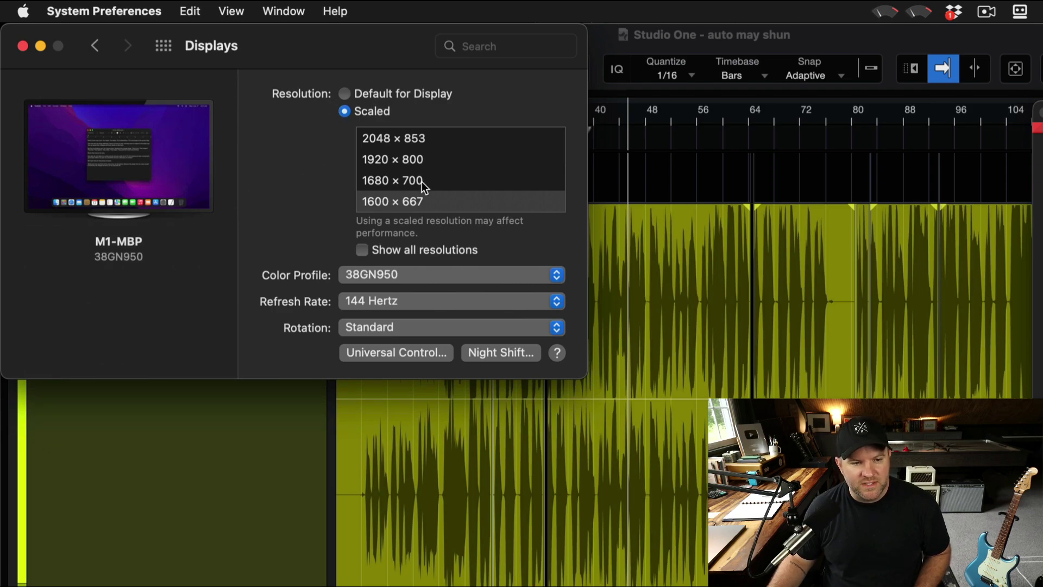
{"action": "scroll", "coordinate": [422, 182], "scroll_direction": "down", "scroll_amount": 1}
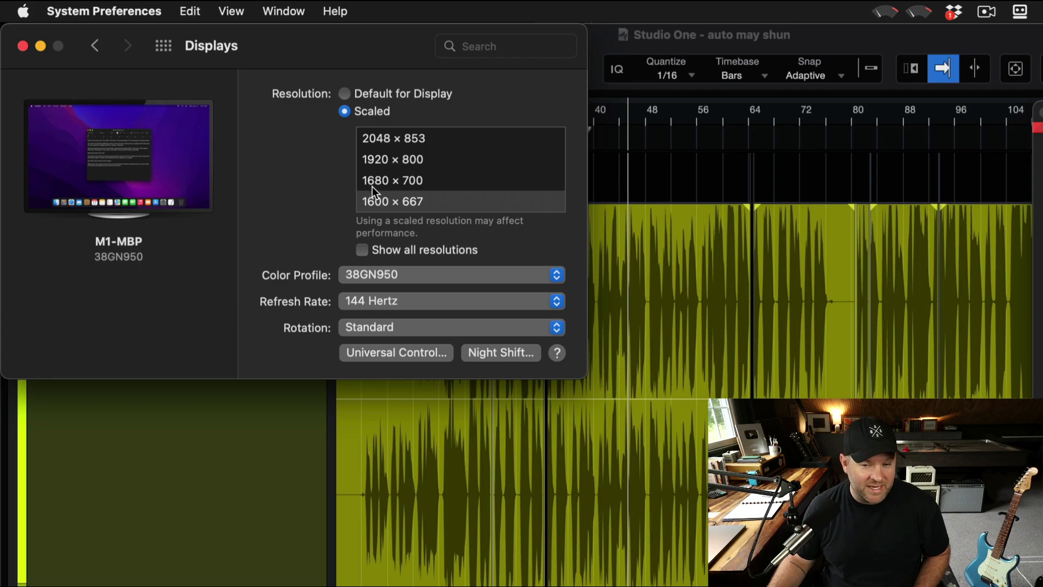
{"action": "scroll", "coordinate": [381, 179], "scroll_direction": "up", "scroll_amount": 2}
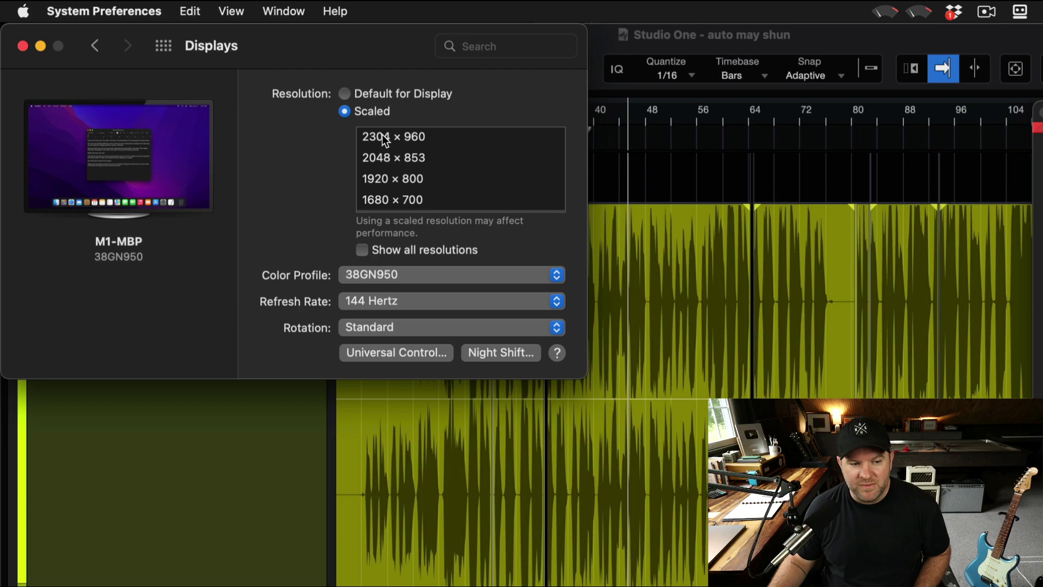
{"action": "scroll", "coordinate": [383, 138], "scroll_direction": "up", "scroll_amount": 5}
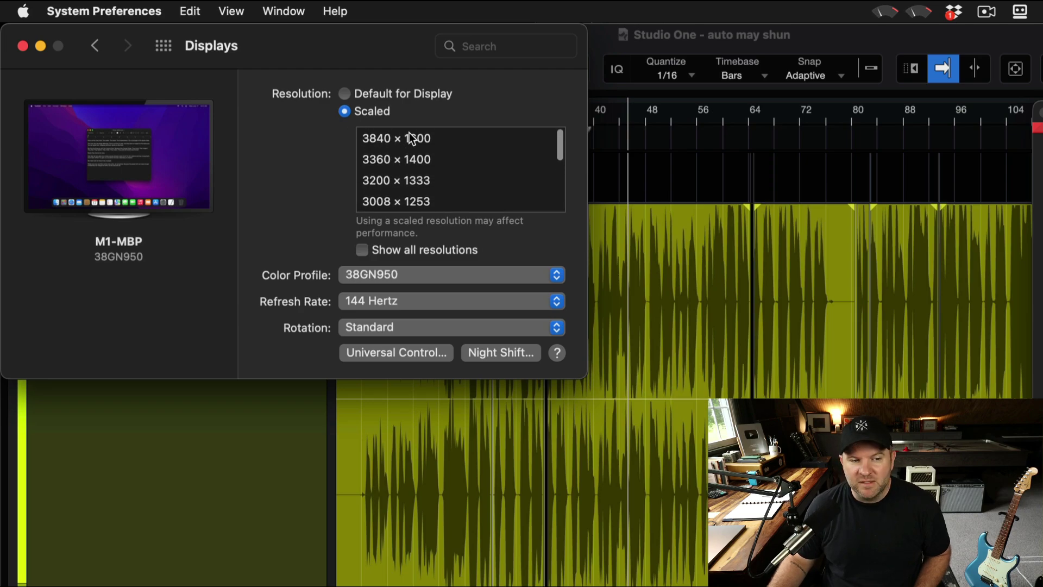
{"action": "scroll", "coordinate": [369, 136], "scroll_direction": "down", "scroll_amount": 3}
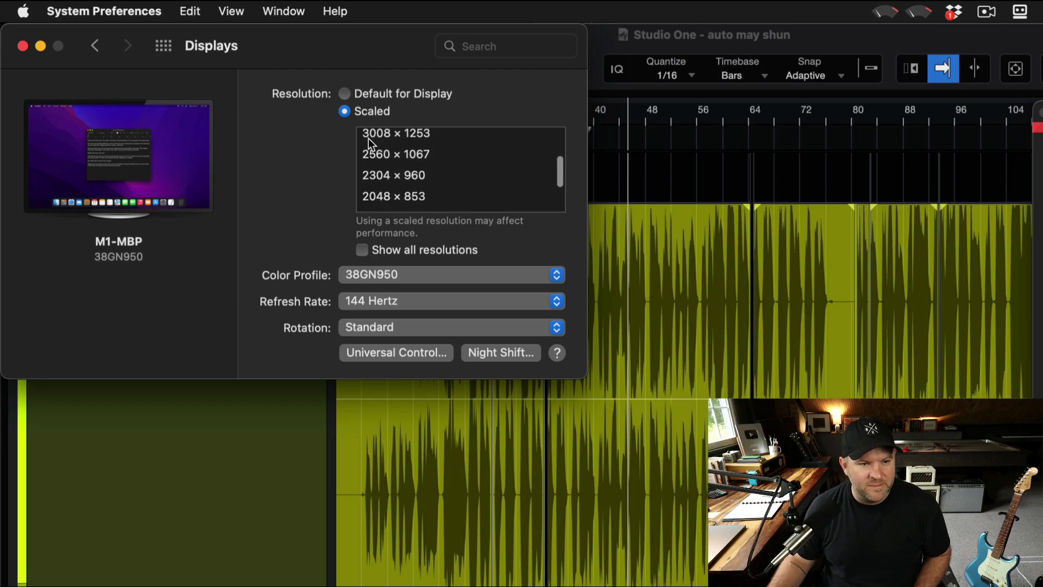
{"action": "left_click", "coordinate": [21, 43]}
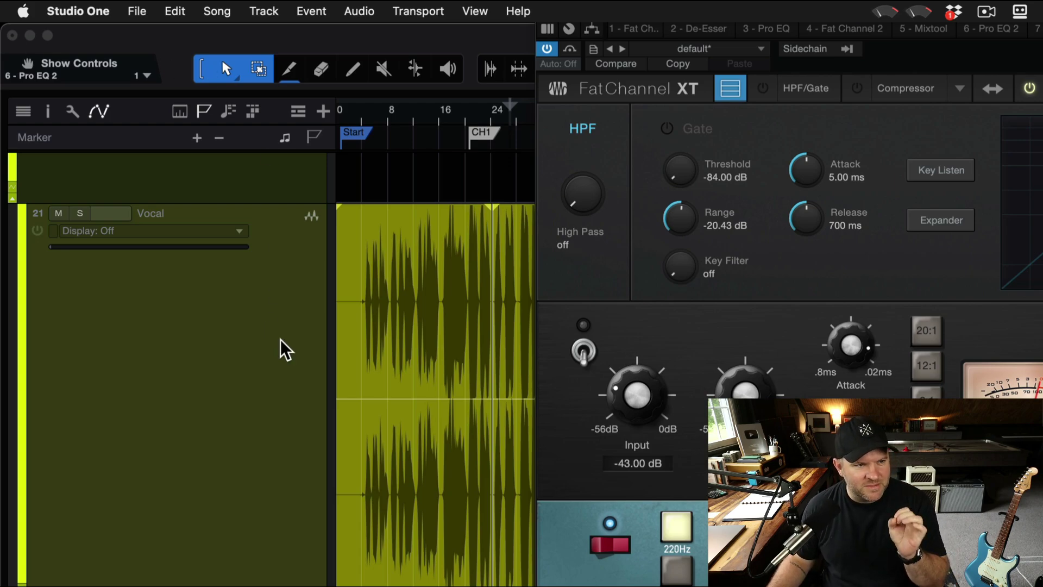
Search Keyboard Shortcuts for 'position' and select Reset Window Positions, showing its Return key.
{"action": "left_click", "coordinate": [102, 8]}
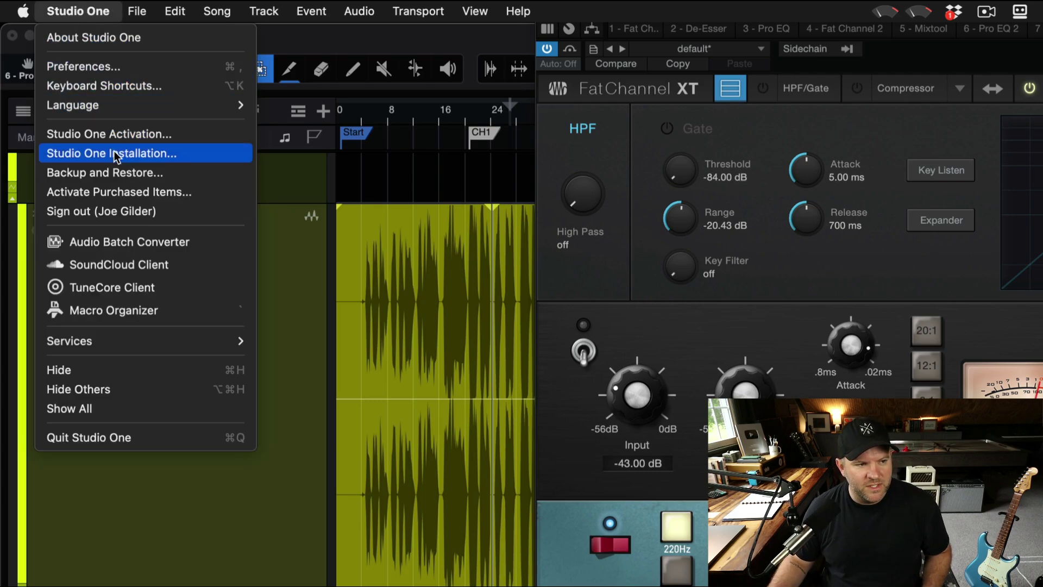
{"action": "left_click", "coordinate": [150, 76]}
{"action": "left_click_drag", "start_coordinate": [773, 33], "coordinate": [377, 15]}
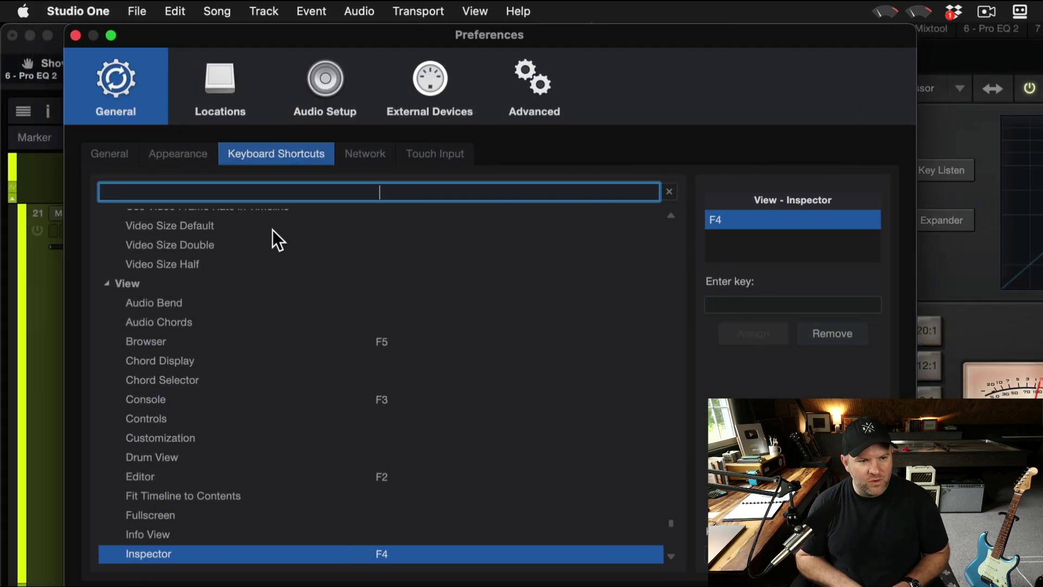
{"action": "type", "text": "po"}
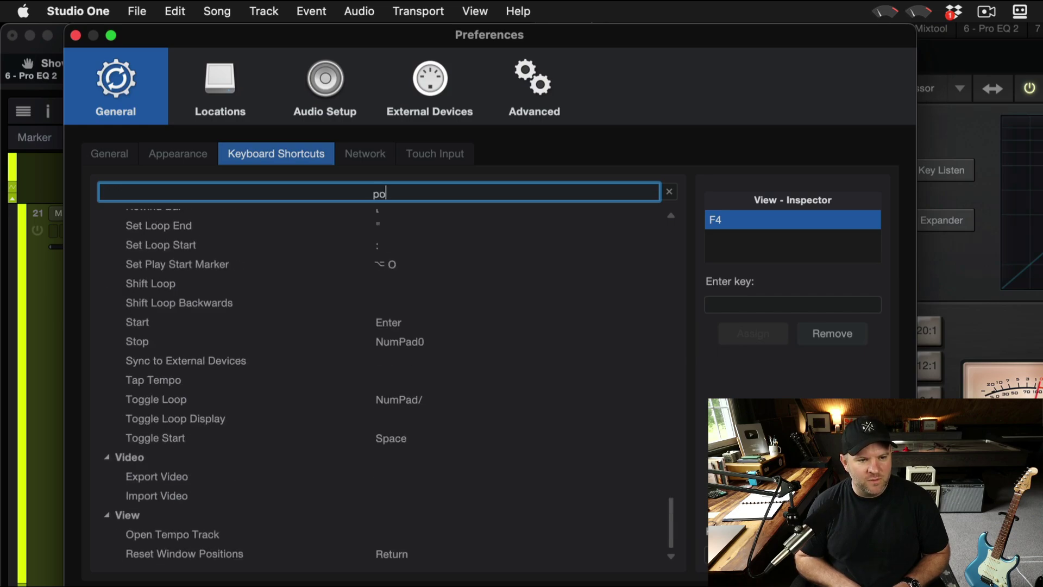
{"action": "type", "text": "sition"}
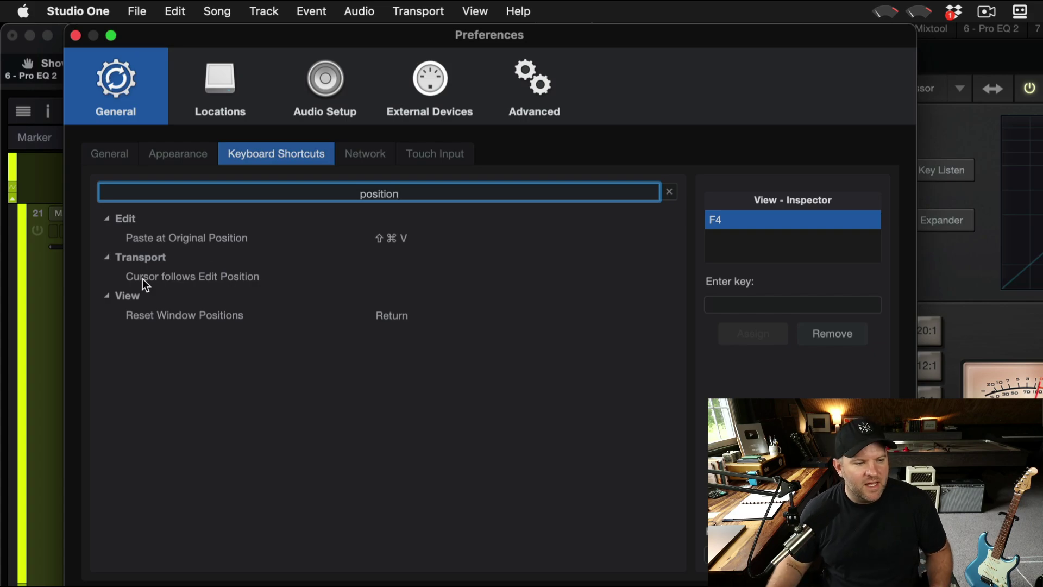
{"action": "left_click", "coordinate": [165, 309]}
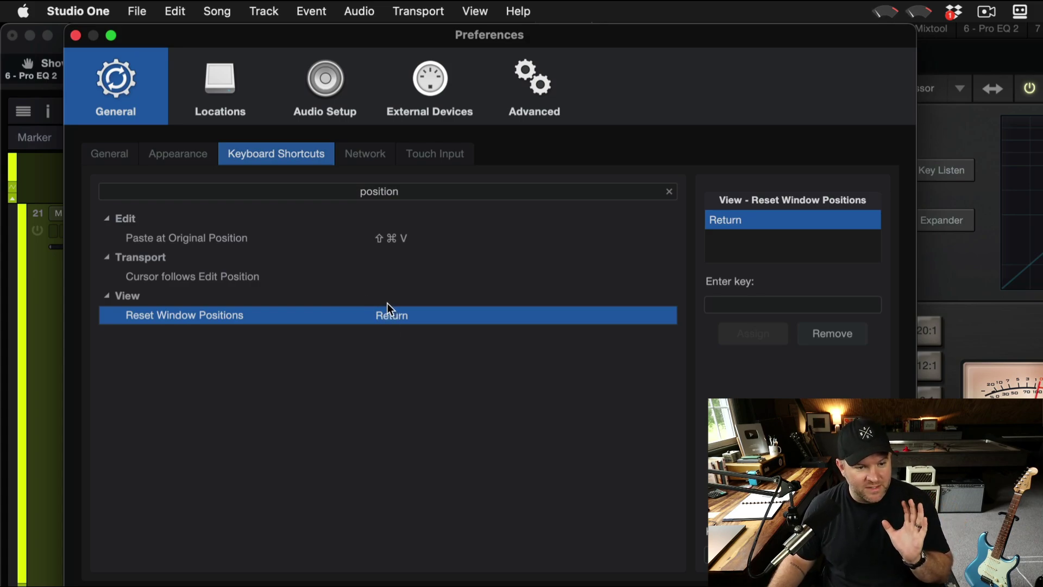
{"action": "left_click", "coordinate": [751, 296]}
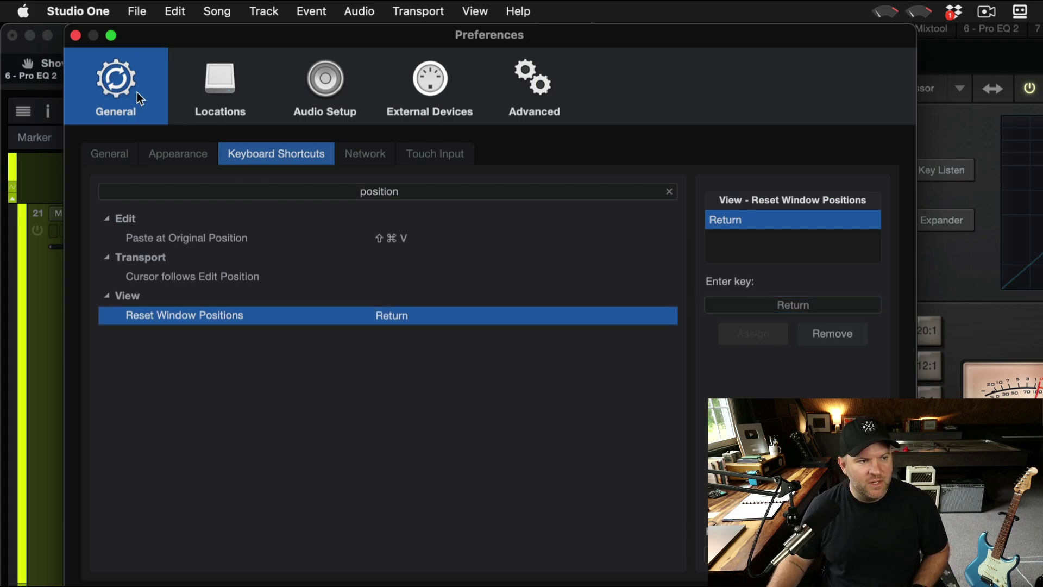
Close Preferences so the VOX FatChannel XT window sits fully on screen.
{"action": "left_click", "coordinate": [76, 36]}
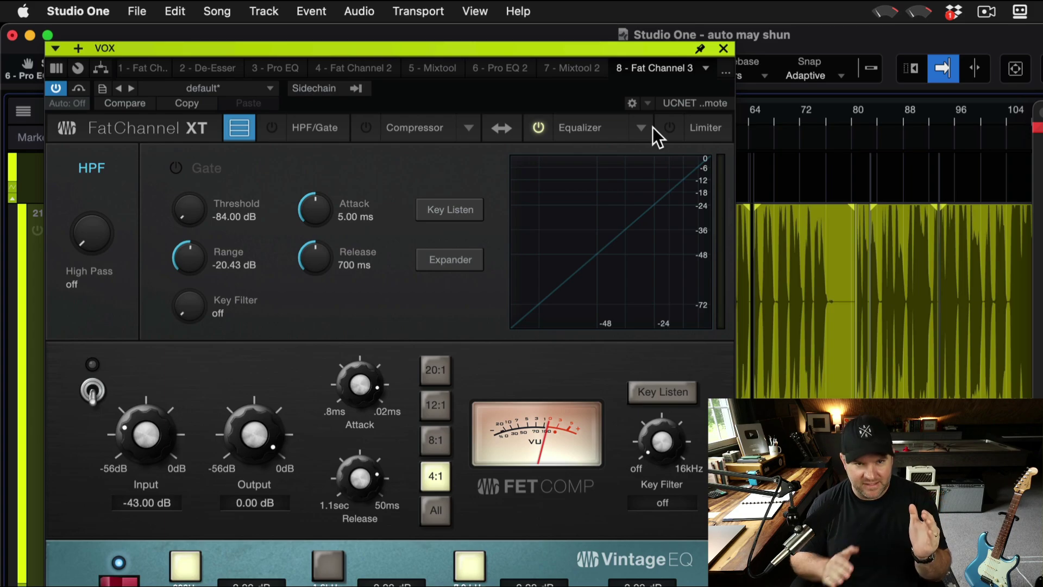
Collapse the Fat Channel to its compact view, cycling HPF/Gate, compressor, Vintage EQ and FET Comp modules.
{"action": "left_click_drag", "start_coordinate": [223, 48], "coordinate": [237, 29]}
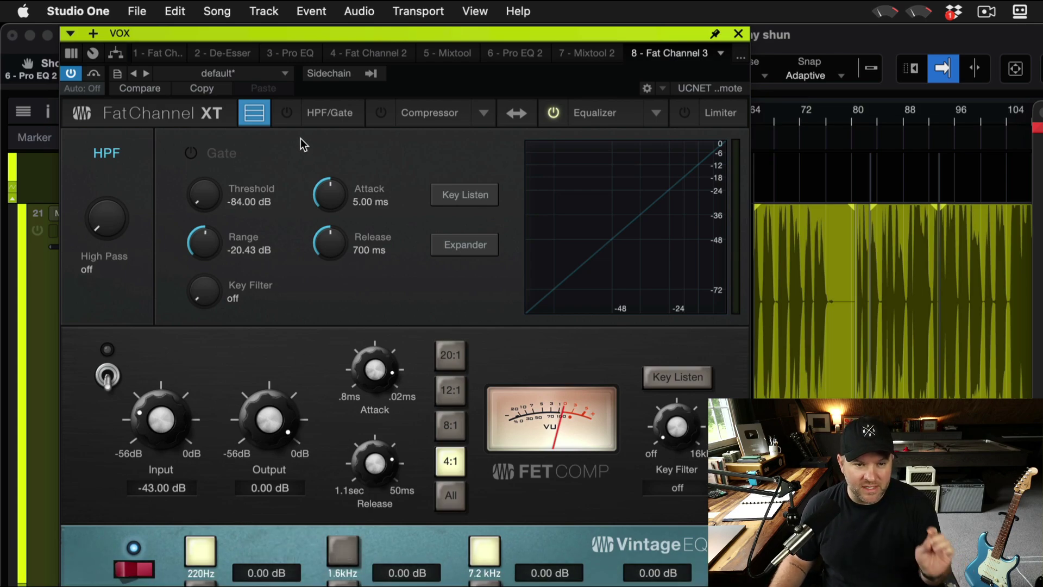
{"action": "left_click", "coordinate": [246, 104]}
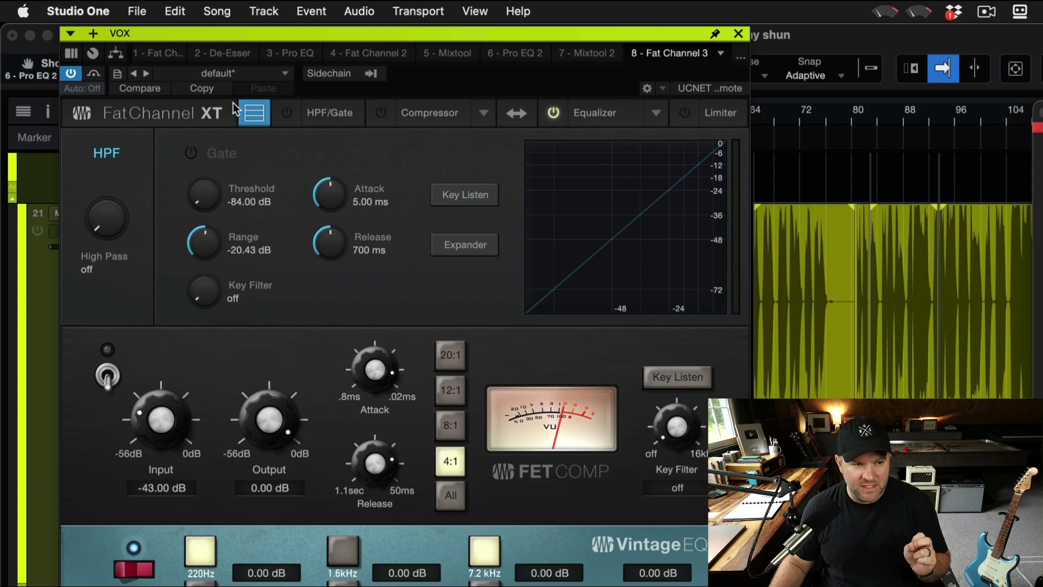
{"action": "left_click", "coordinate": [314, 109]}
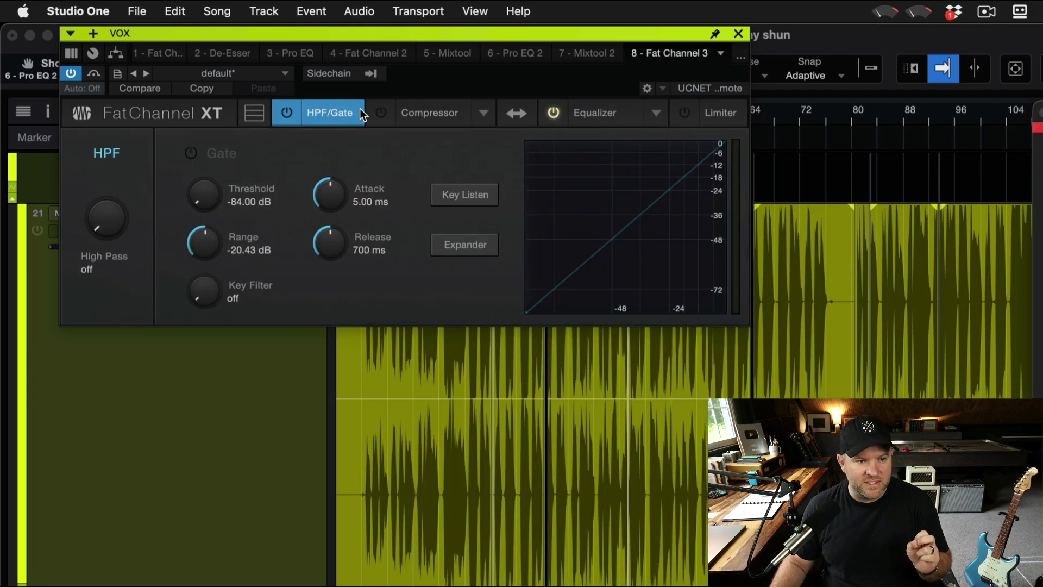
{"action": "left_click", "coordinate": [390, 109]}
{"action": "left_click", "coordinate": [572, 111]}
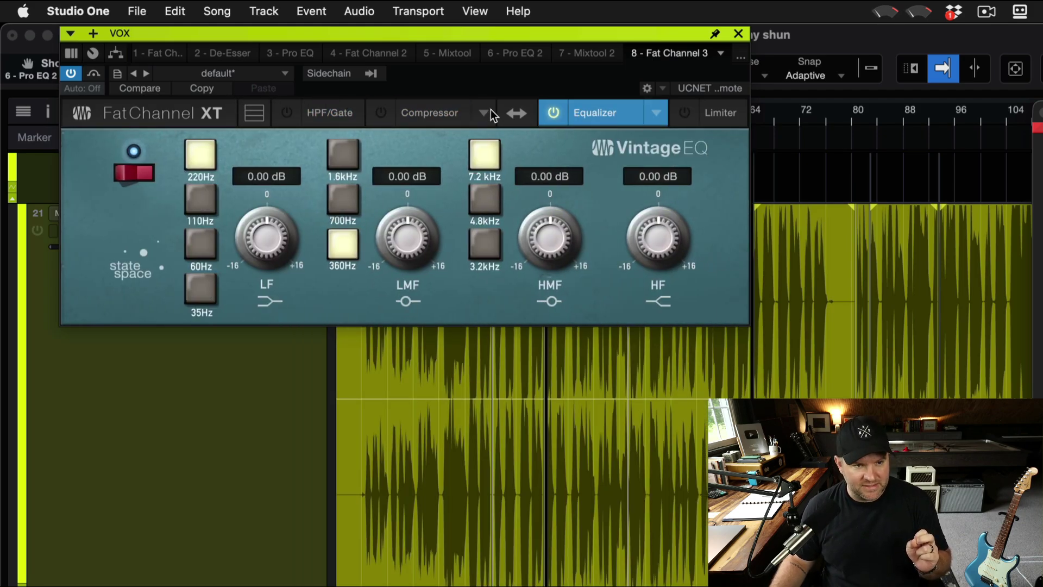
{"action": "left_click", "coordinate": [391, 110]}
{"action": "left_click", "coordinate": [323, 109]}
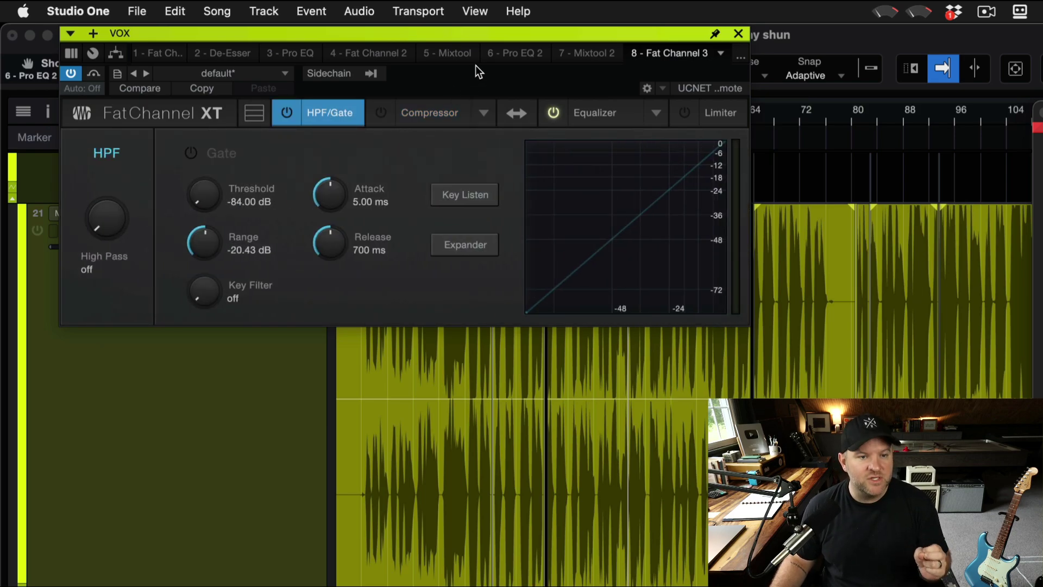
Show Pro EQ 2 in the VOX plugin window, enable its LMF band, then leave Studio One.
{"action": "left_click", "coordinate": [510, 53]}
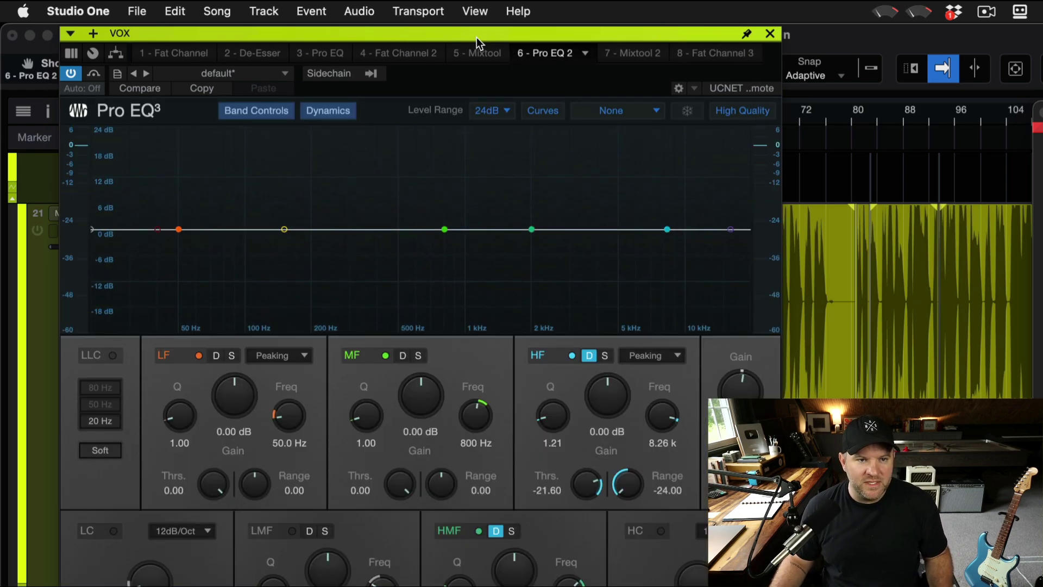
{"action": "left_click_drag", "start_coordinate": [477, 38], "coordinate": [473, 15]}
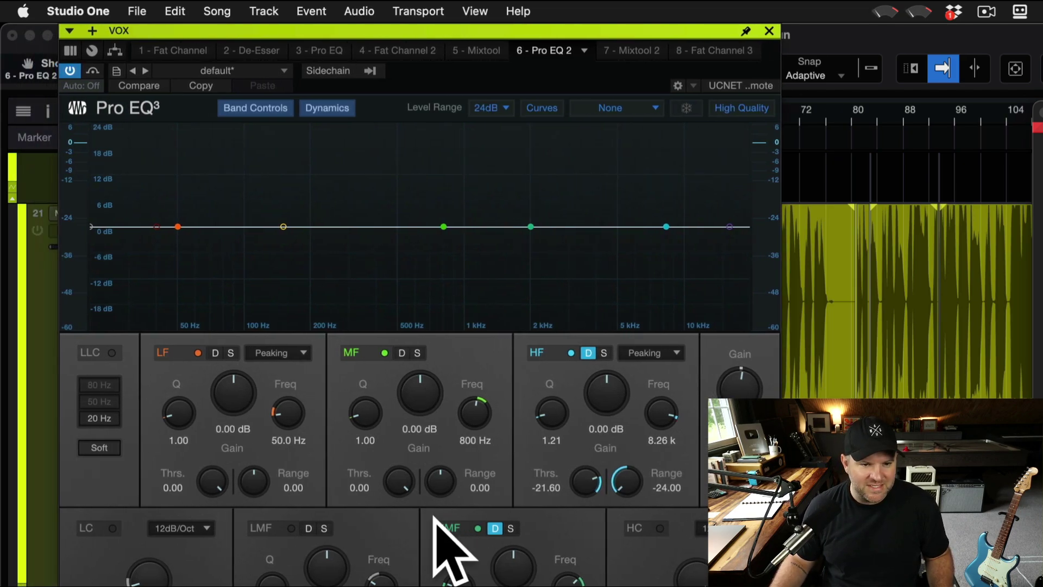
{"action": "left_click", "coordinate": [291, 528]}
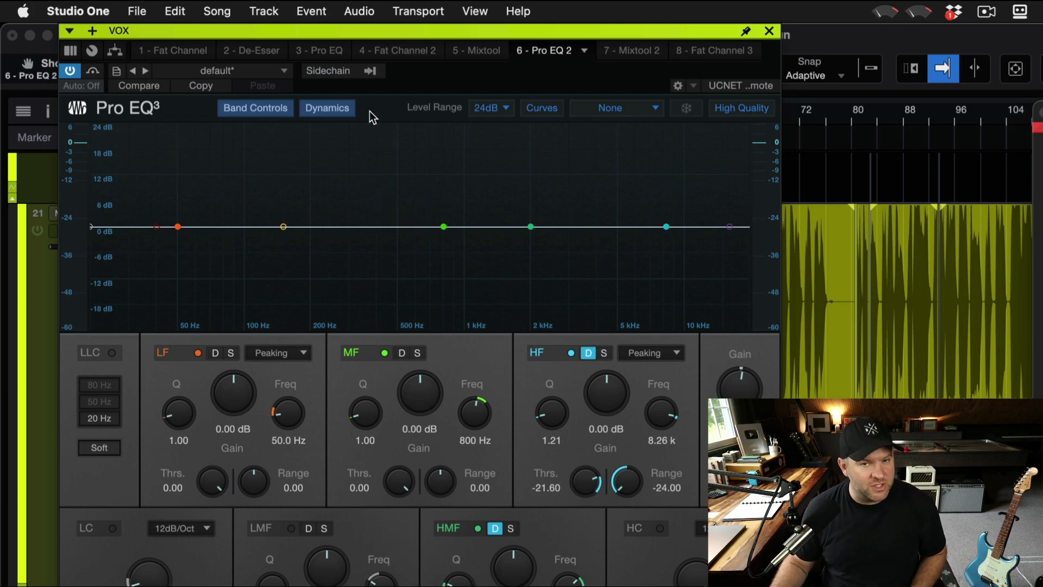
{"action": "key", "text": "super+Tab"}
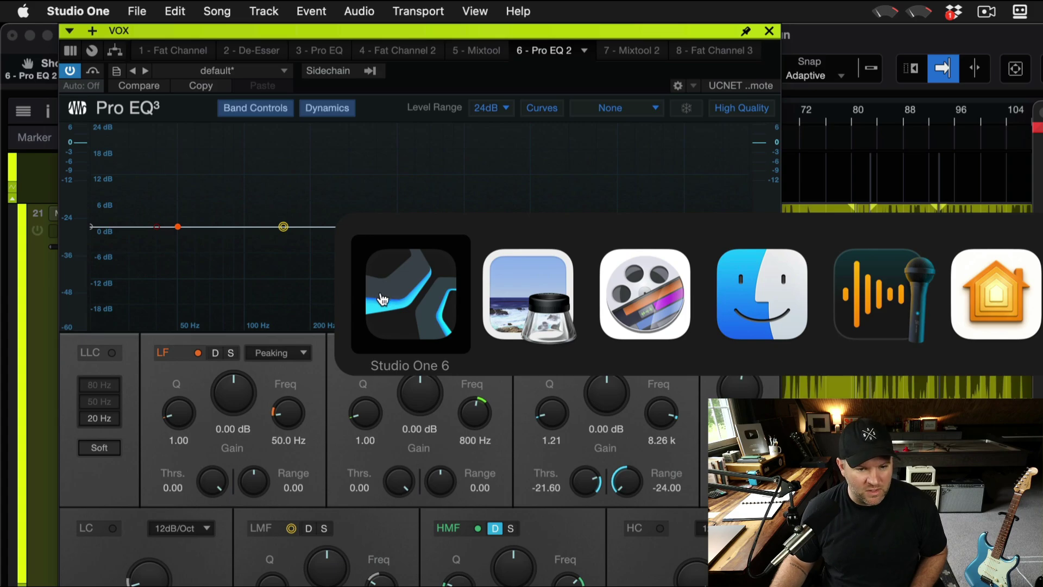
Open Displays through Spotlight and set the scaled resolution to 1920 × 800.
{"action": "key", "text": "super+space"}
{"action": "type", "text": "display"}
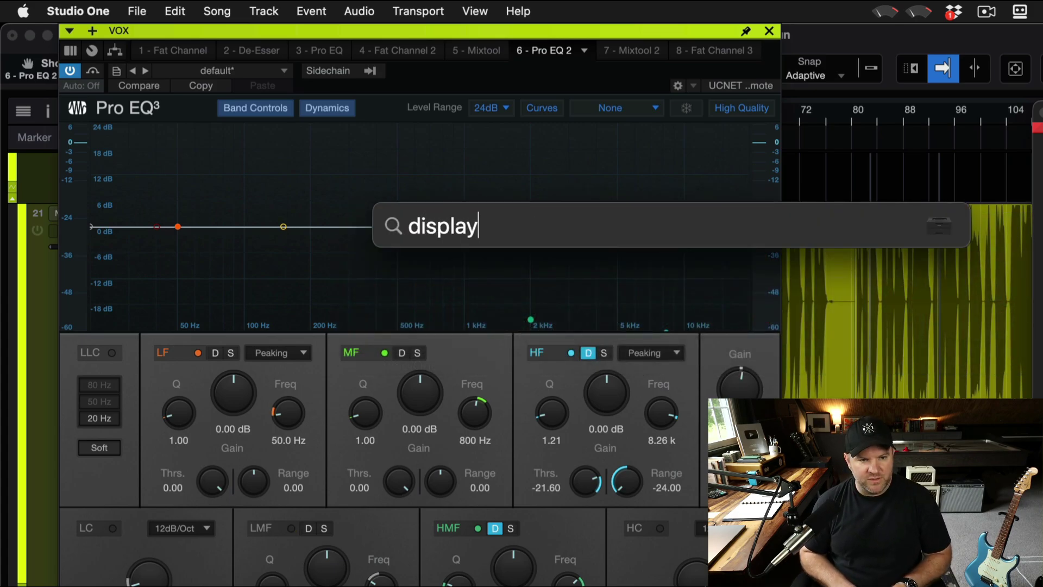
{"action": "key", "text": "Return"}
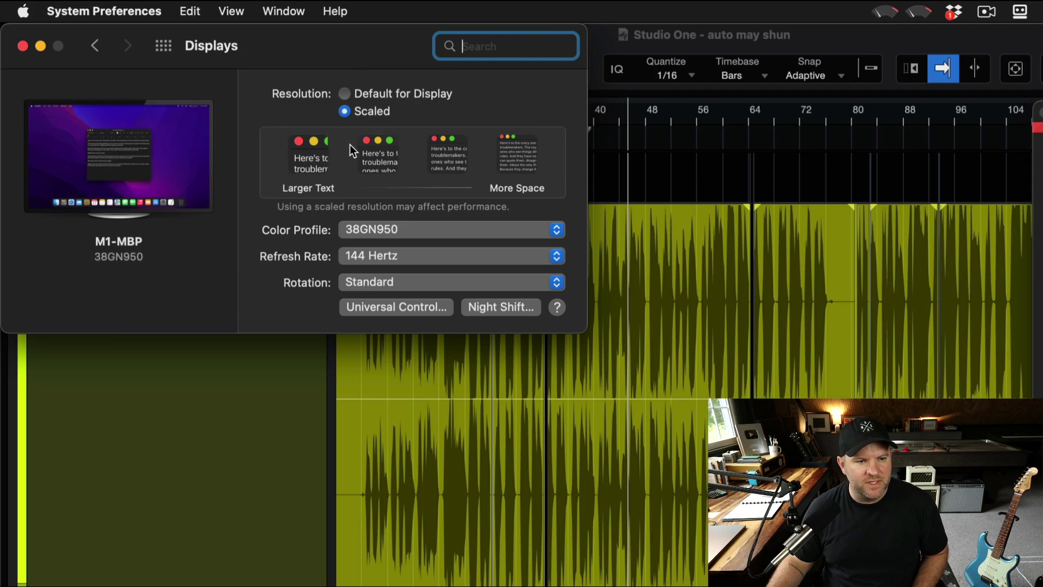
{"action": "mouse_move", "coordinate": [357, 142]}
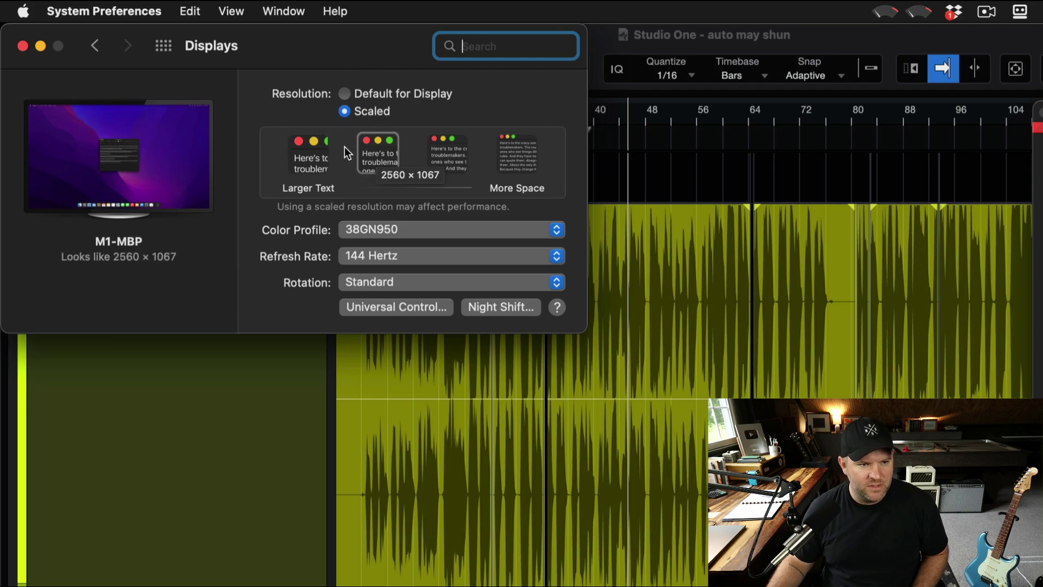
{"action": "left_click", "coordinate": [289, 150]}
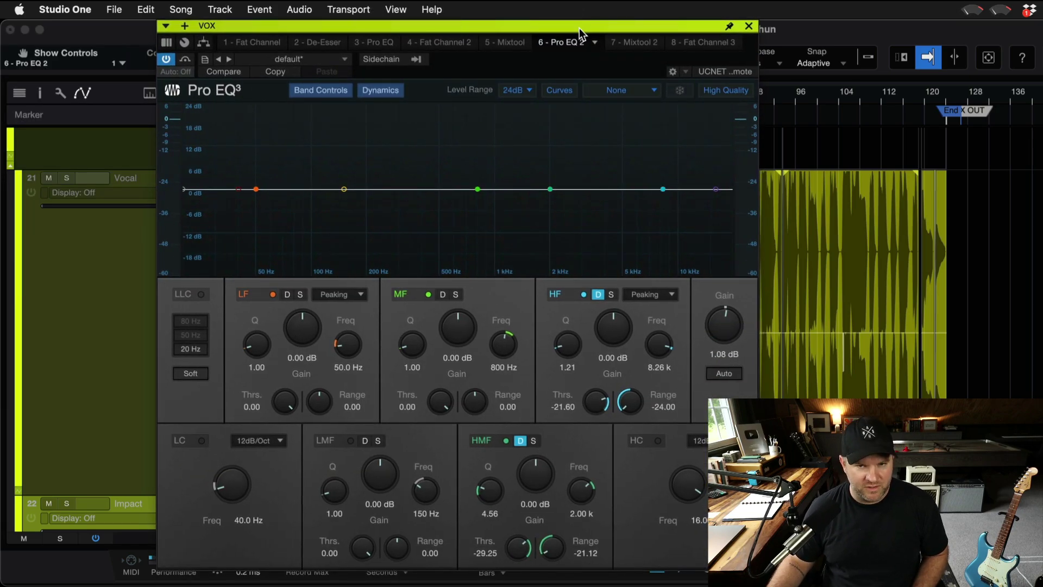
Insert a Level Meter on the Vocal track's inserts via a 'level' plugin search.
{"action": "left_click_drag", "start_coordinate": [579, 28], "coordinate": [579, 34]}
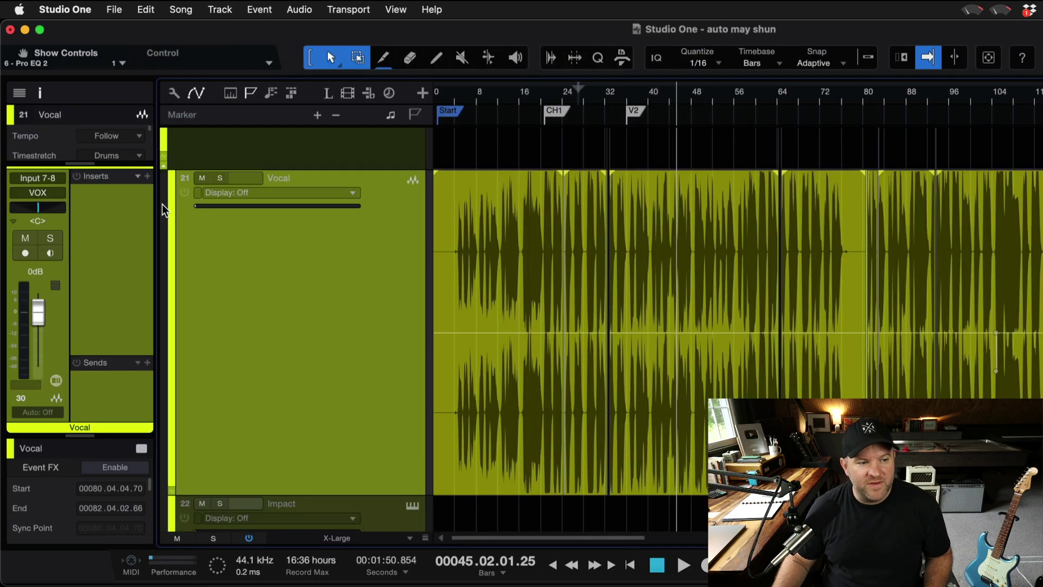
{"action": "left_click", "coordinate": [147, 176]}
{"action": "type", "text": "level"}
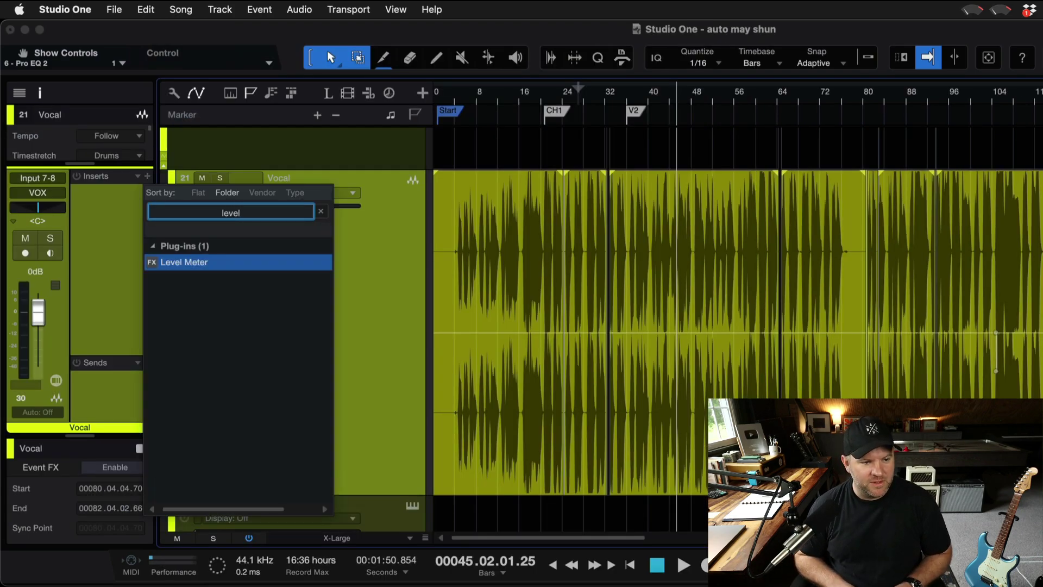
{"action": "key", "text": "Return"}
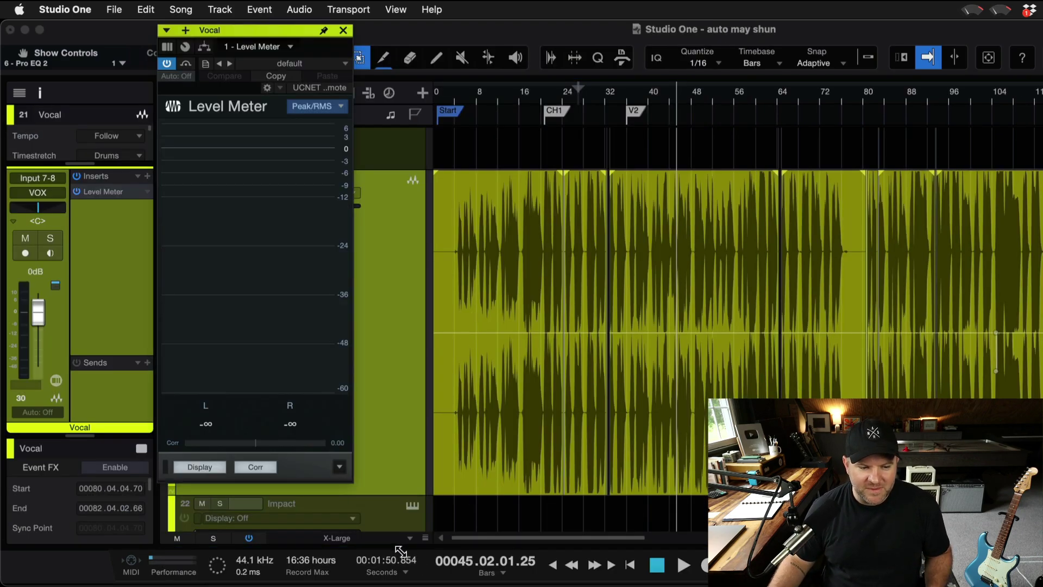
Play the song and resize the Level Meter from wide horizontal to narrow vertical.
{"action": "left_click_drag", "start_coordinate": [396, 549], "coordinate": [648, 234]}
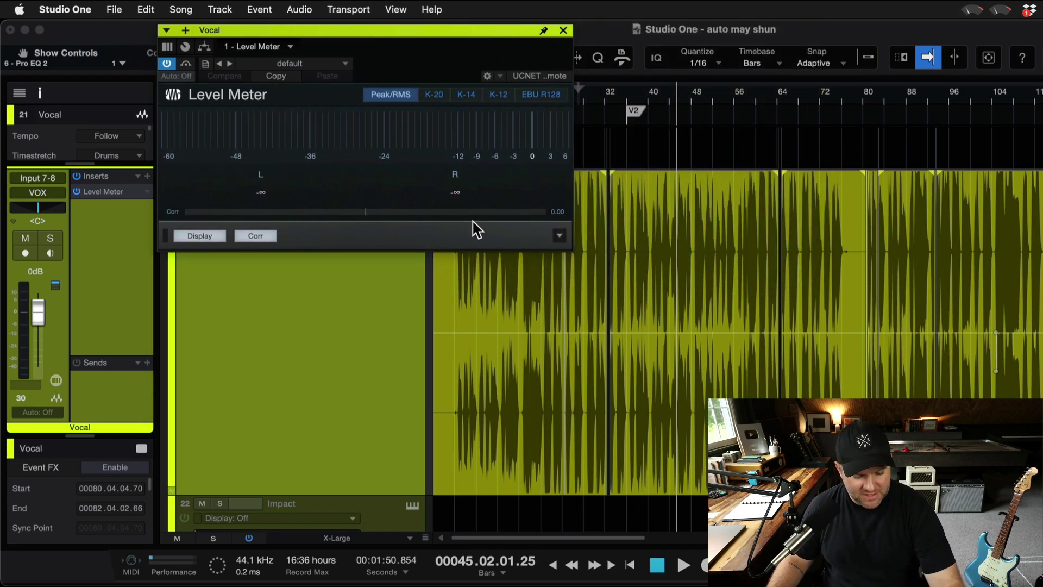
{"action": "key", "text": "space"}
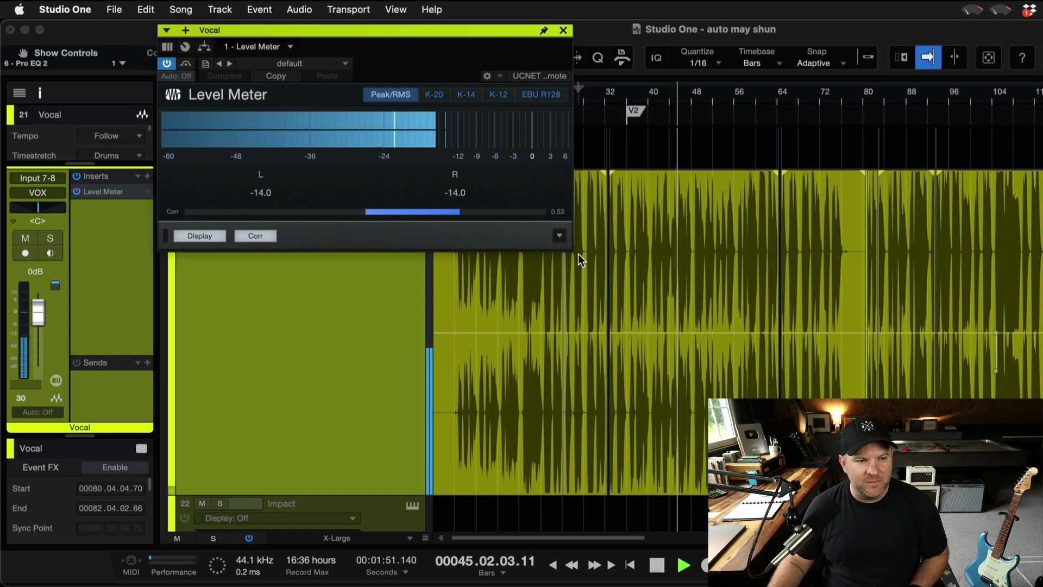
{"action": "left_click_drag", "start_coordinate": [571, 249], "coordinate": [350, 527]}
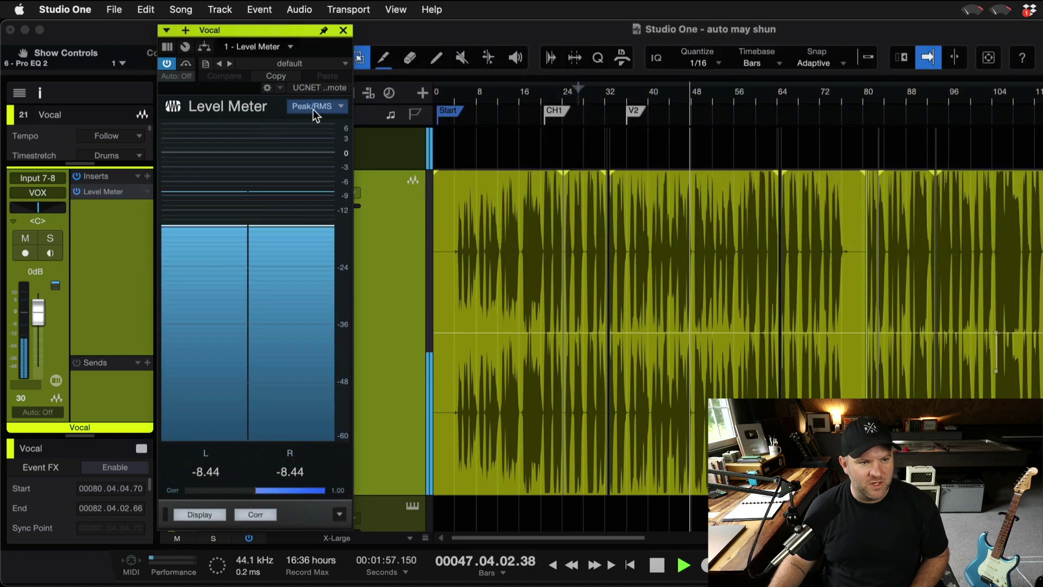
Widen the Level Meter, hide its Display and Corr readouts, and set the K-20 scale.
{"action": "left_click_drag", "start_coordinate": [350, 528], "coordinate": [861, 338]}
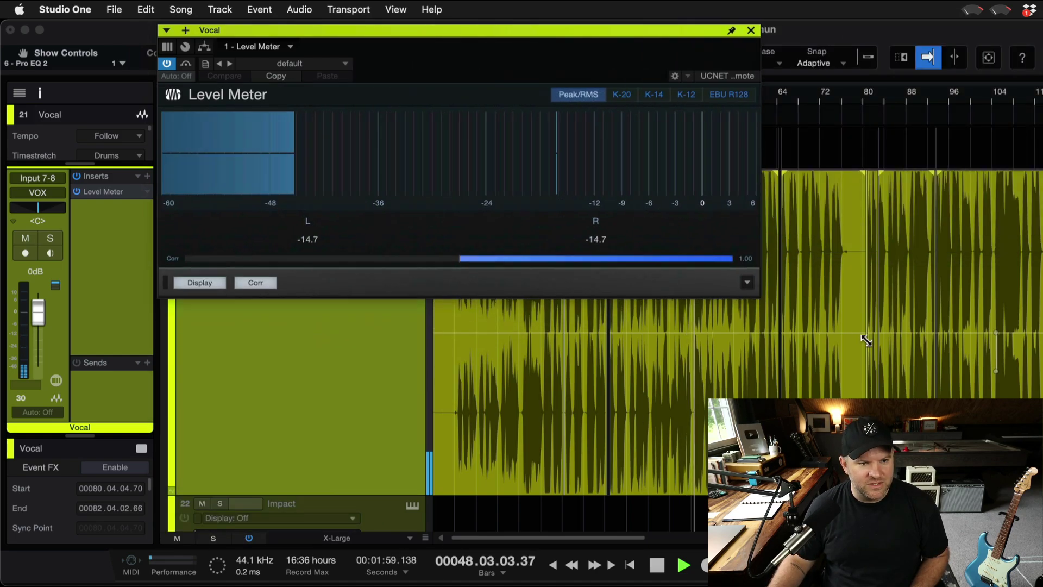
{"action": "left_click", "coordinate": [199, 319]}
{"action": "left_click", "coordinate": [255, 318]}
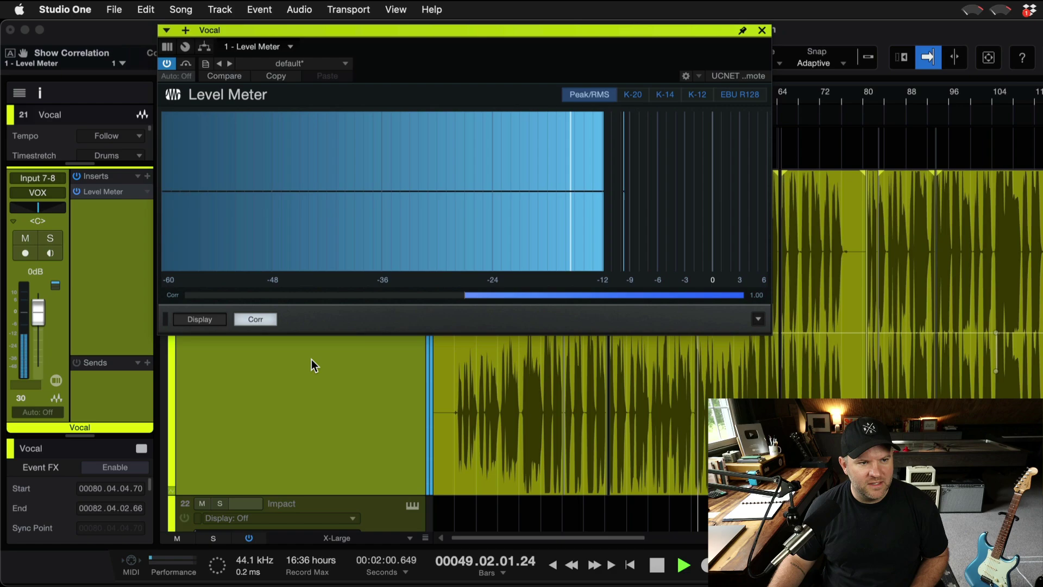
{"action": "right_click", "coordinate": [325, 244]}
{"action": "key", "text": "Down"}
{"action": "key", "text": "Down"}
{"action": "key", "text": "Return"}
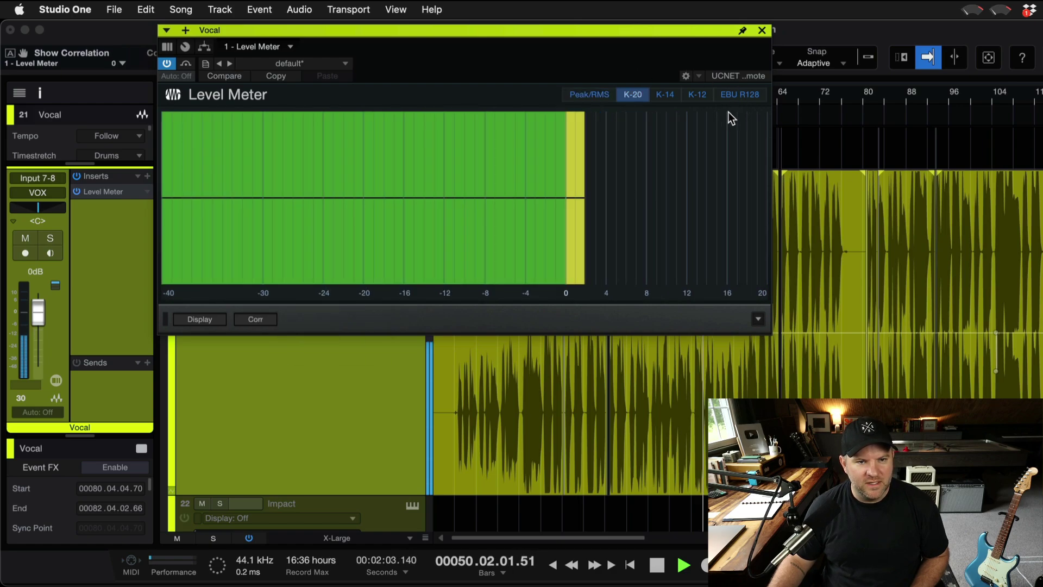
Try tall and short Level Meter layouts at the screen's right edge, then close it.
{"action": "key", "text": "super+z"}
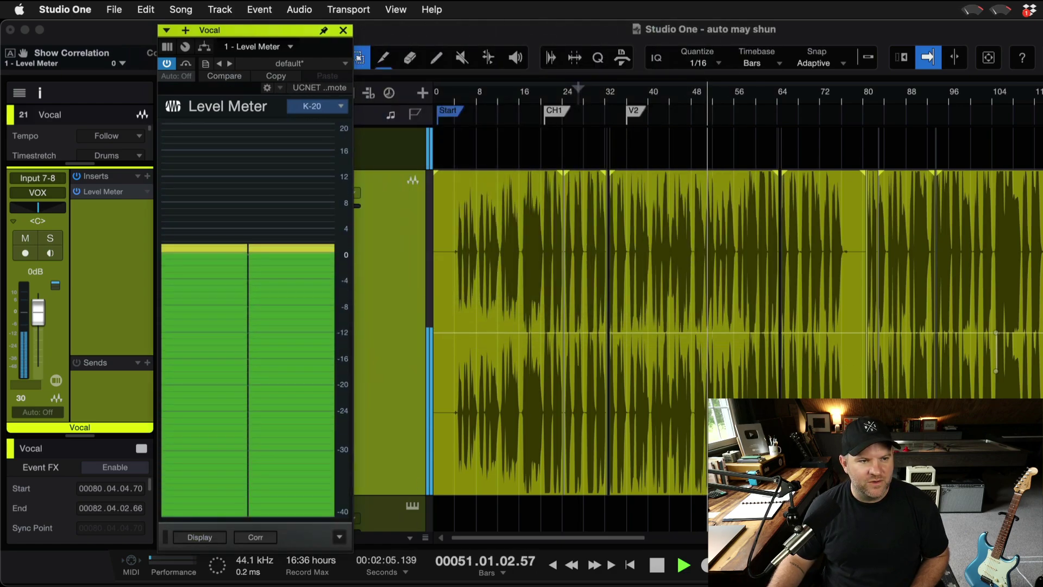
{"action": "left_click_drag", "start_coordinate": [272, 30], "coordinate": [964, 25]}
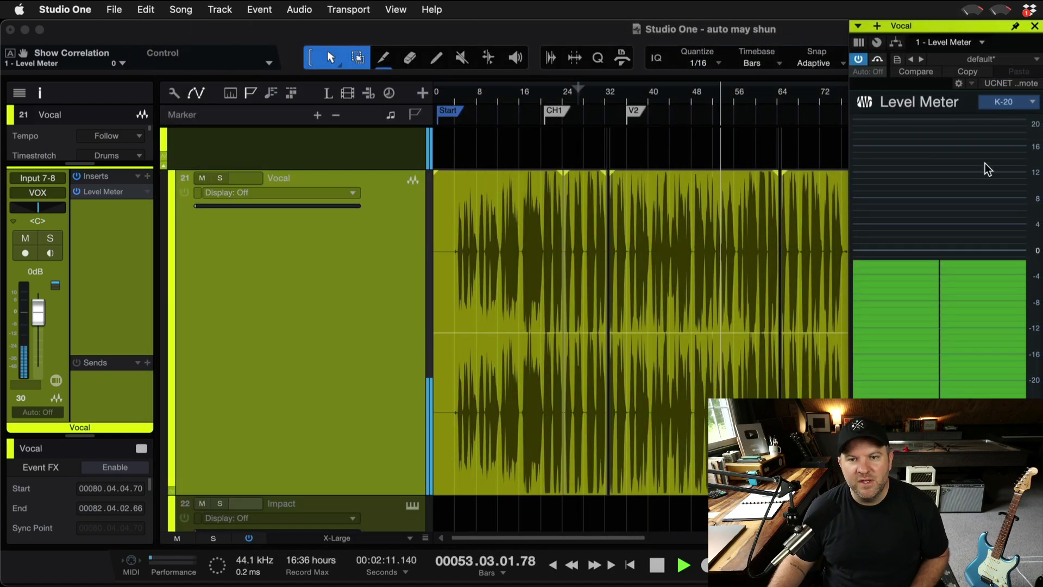
{"action": "left_click_drag", "start_coordinate": [1035, 398], "coordinate": [410, 310]}
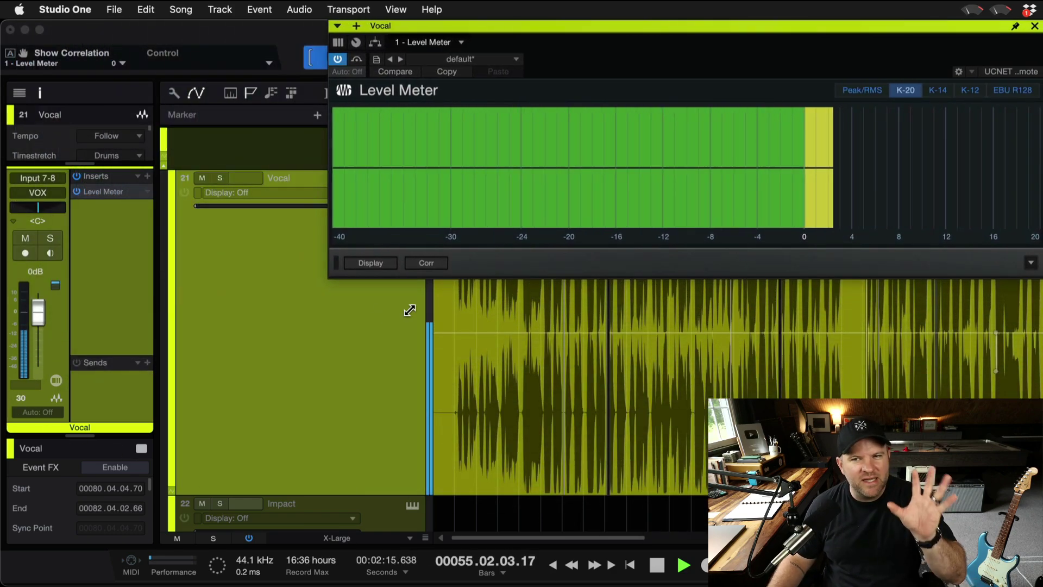
{"action": "left_click", "coordinate": [1037, 31]}
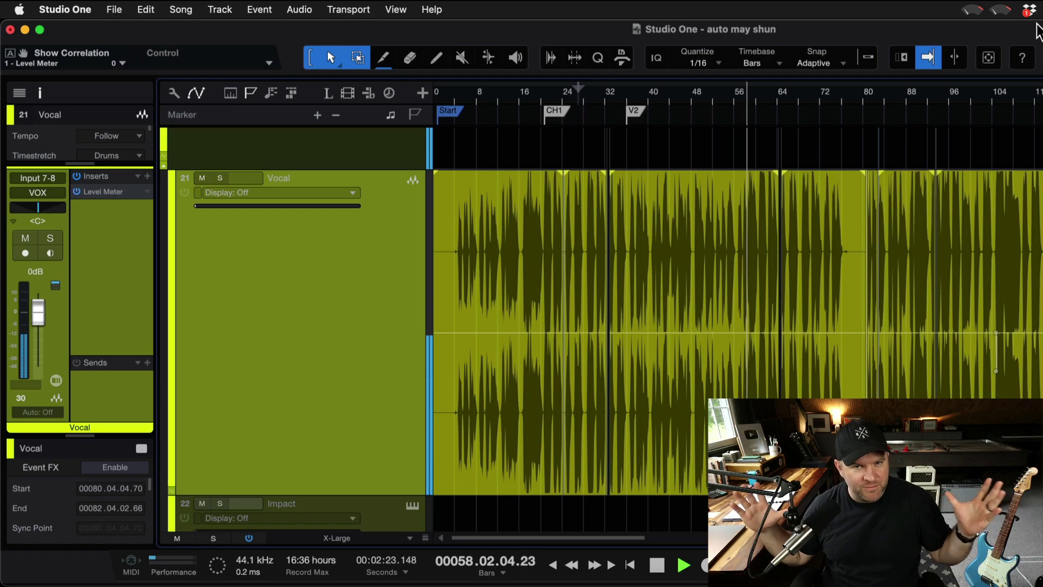